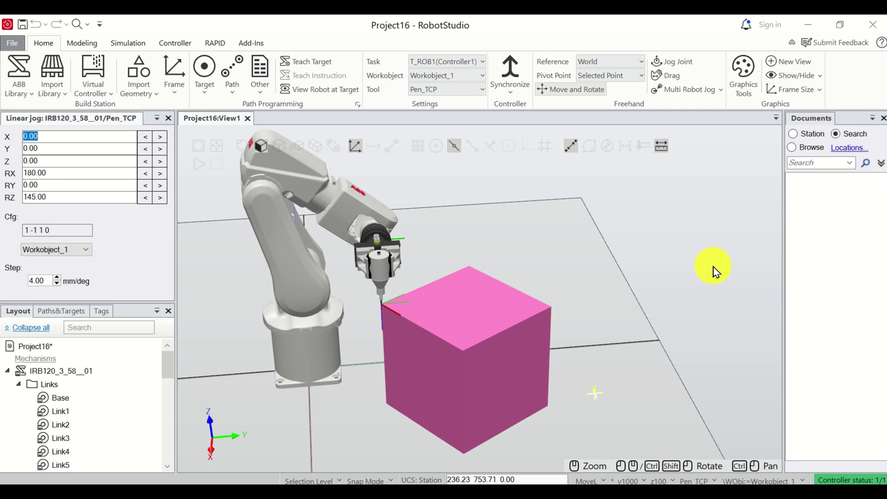
scroll(714, 272, up, 2)
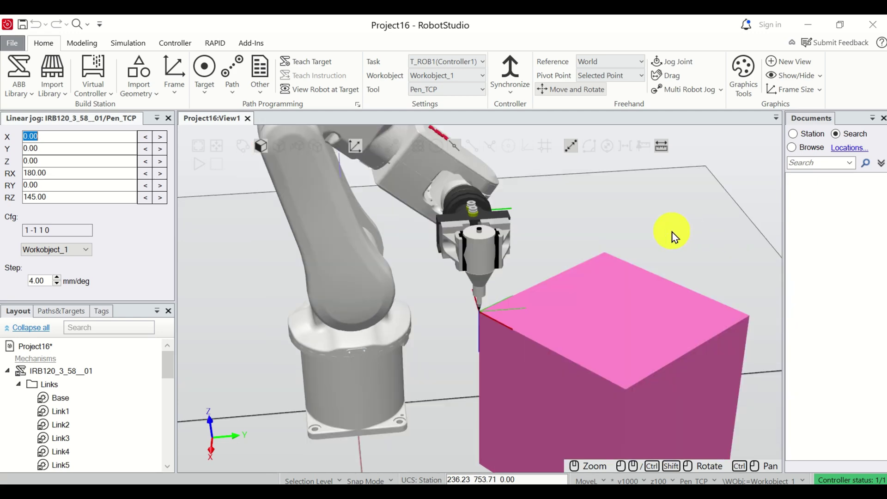
scroll(672, 244, down, 2)
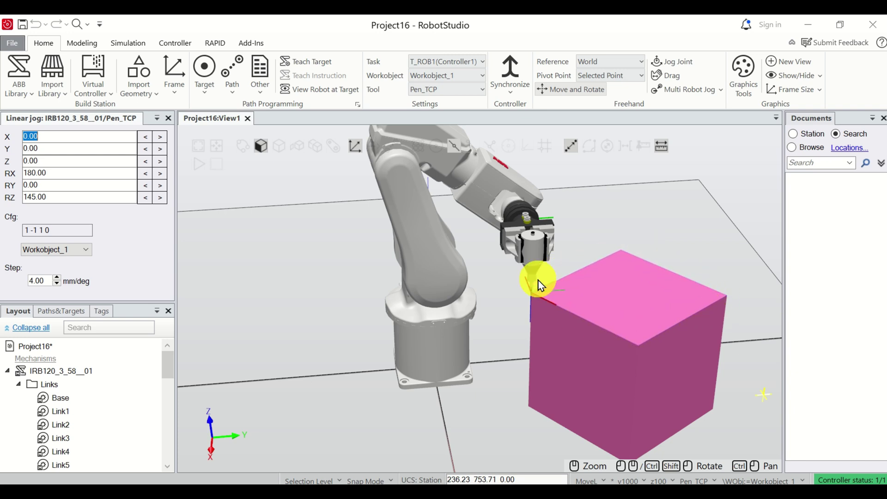
scroll(527, 282, up, 5)
scroll(525, 281, up, 4)
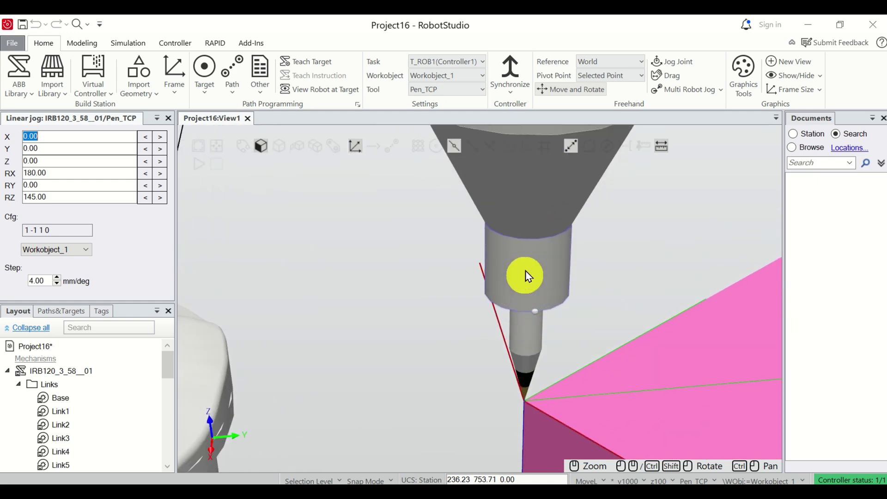
scroll(528, 254, down, 5)
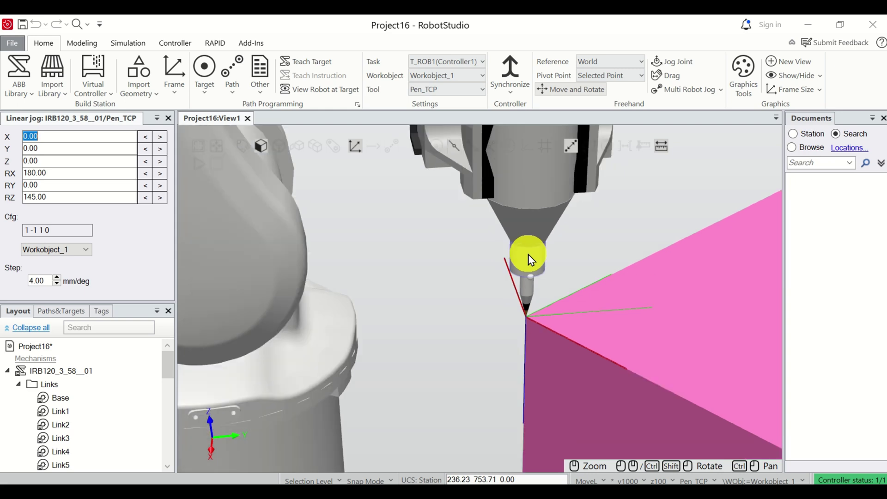
scroll(527, 254, down, 2)
scroll(526, 257, up, 5)
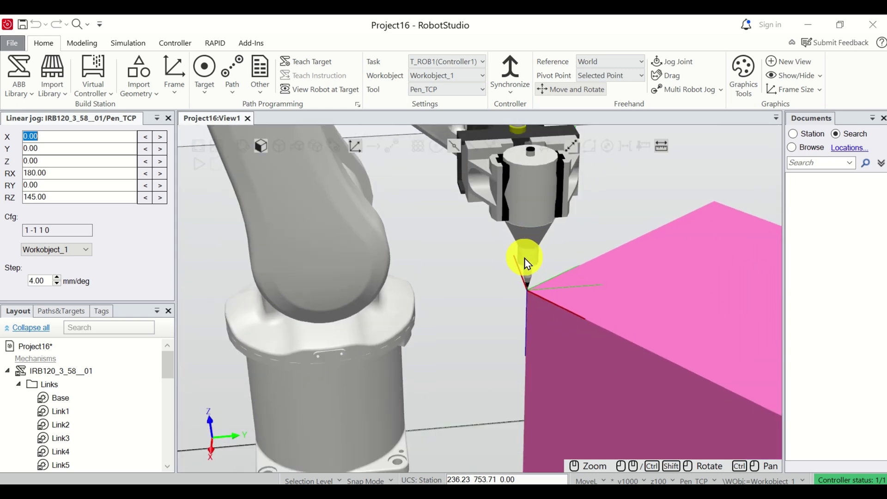
scroll(530, 278, down, 2)
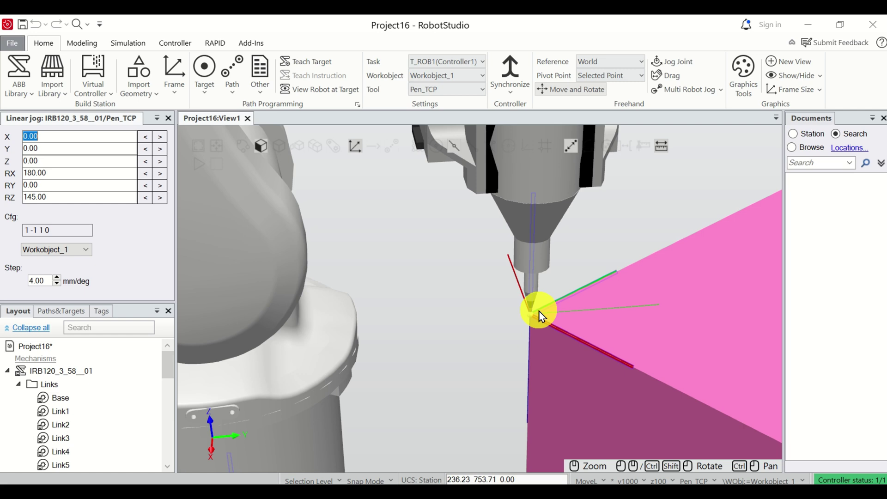
scroll(539, 316, down, 1)
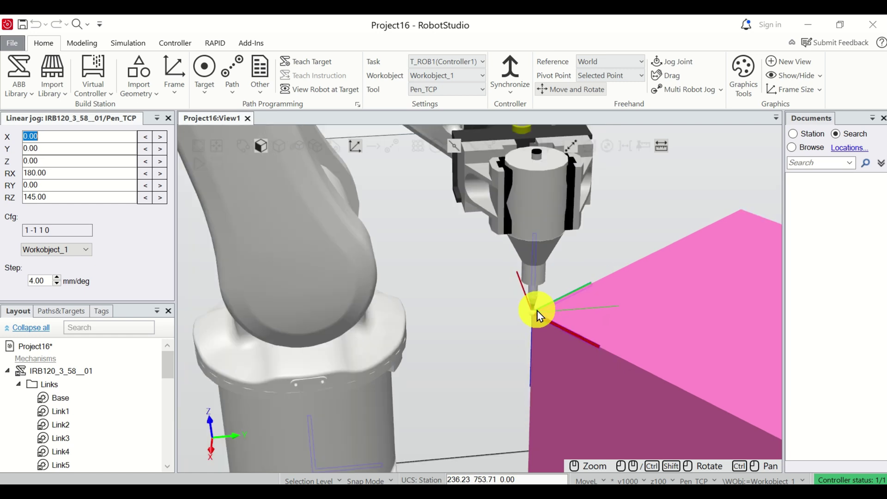
scroll(539, 316, down, 1)
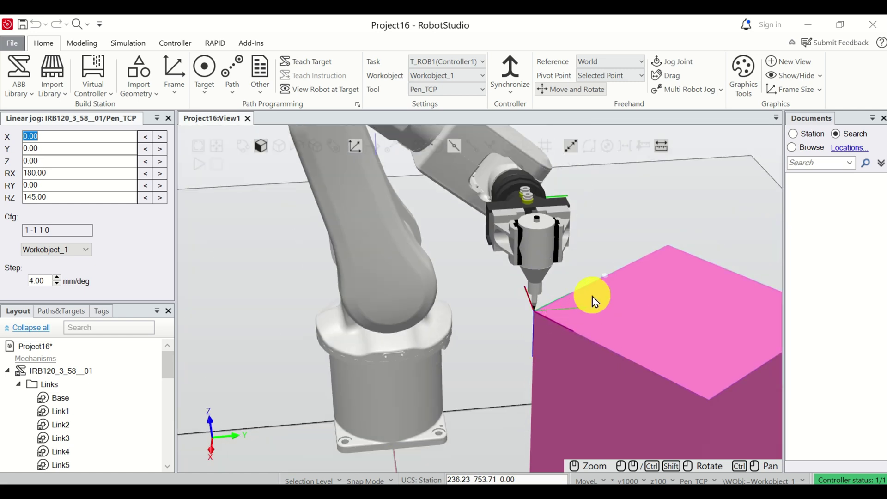
scroll(536, 304, up, 2)
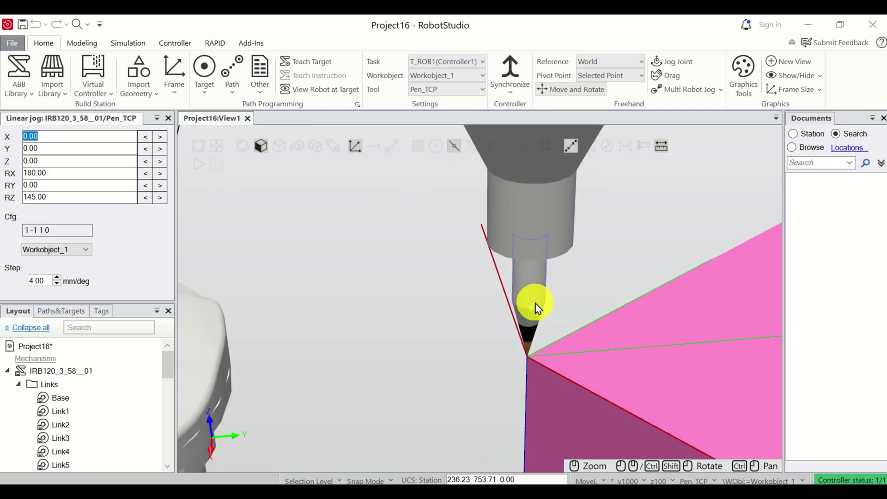
scroll(536, 305, up, 2)
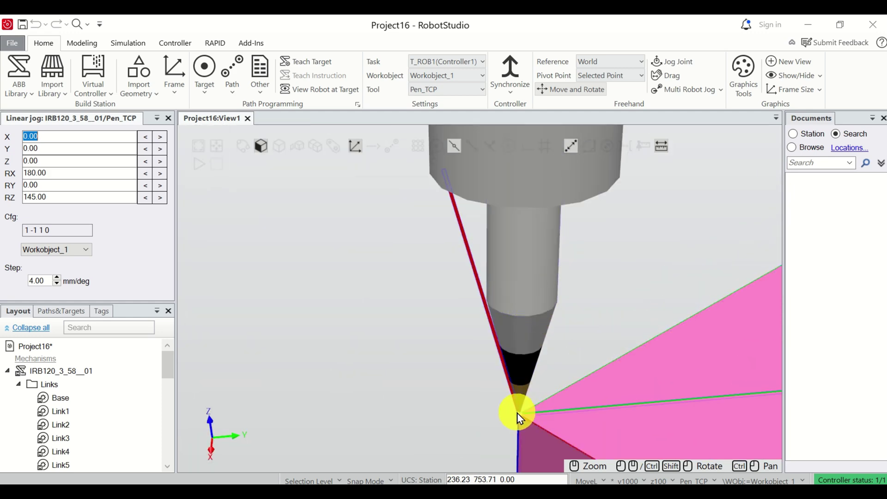
scroll(530, 298, down, 1)
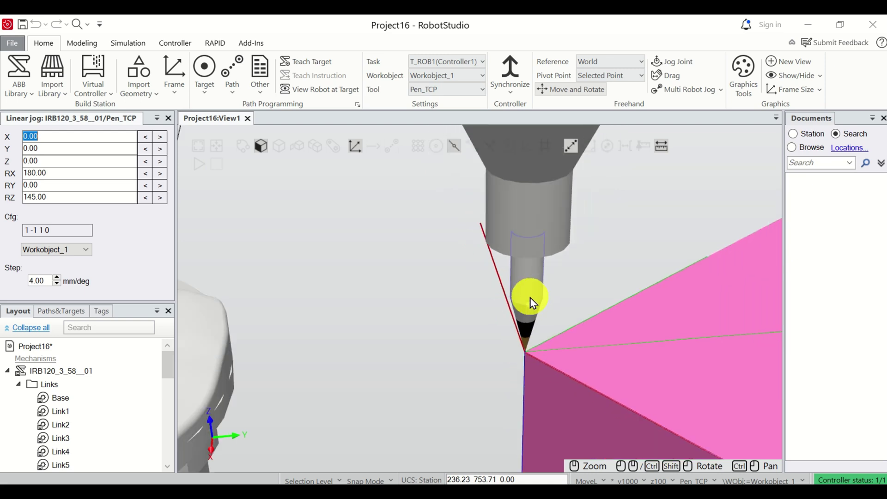
scroll(531, 298, down, 3)
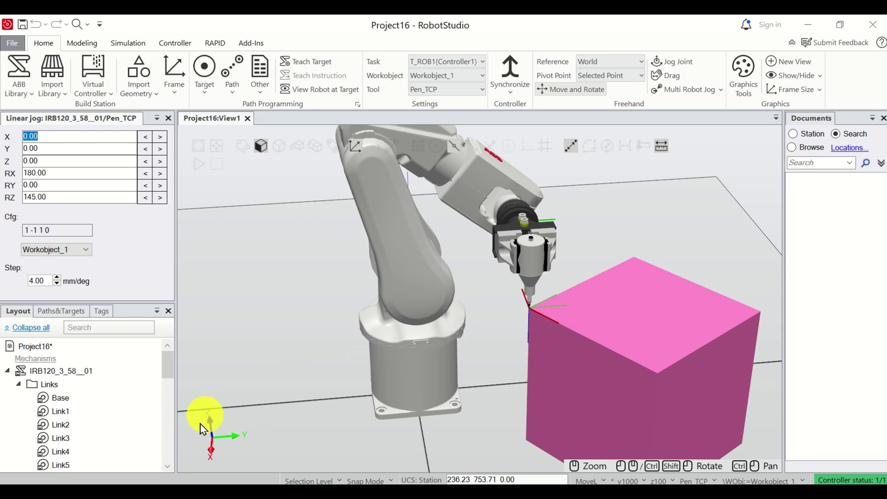
scroll(203, 419, up, 5)
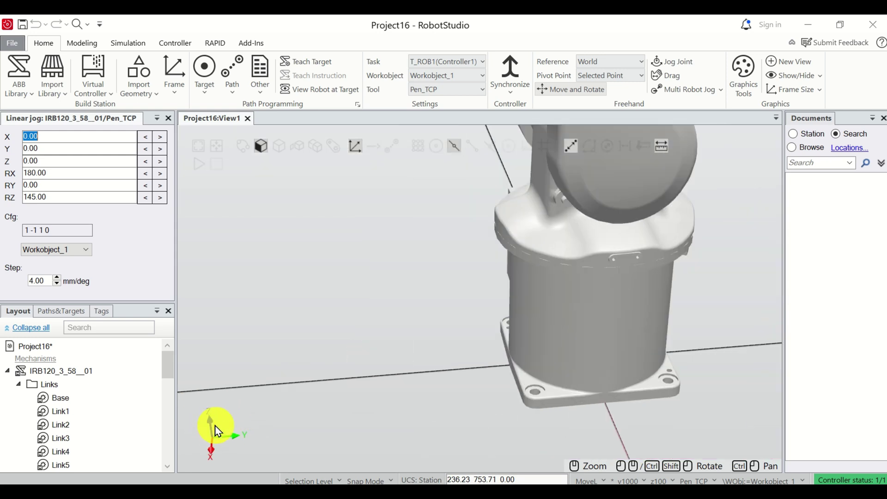
scroll(222, 424, down, 5)
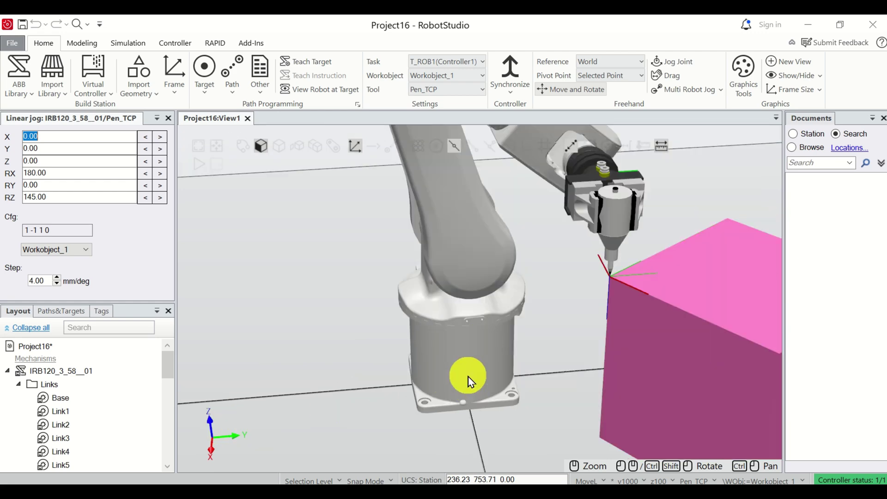
scroll(467, 382, down, 2)
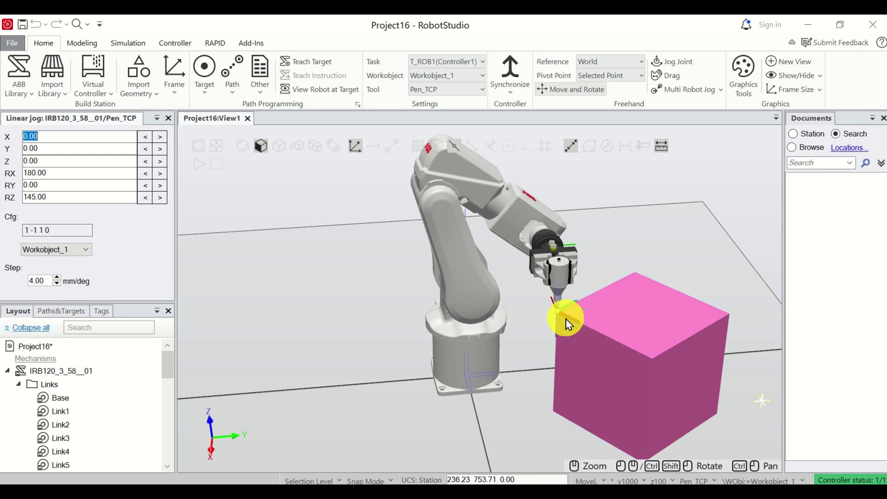
scroll(567, 323, up, 4)
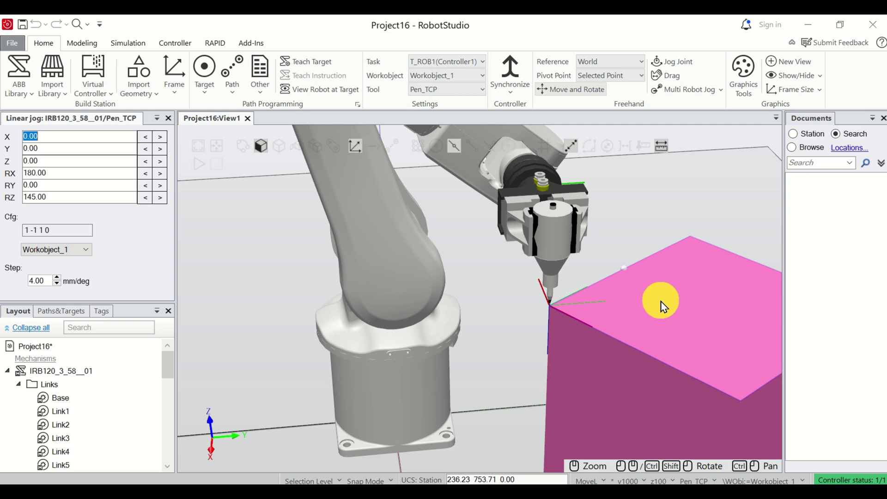
scroll(638, 305, down, 1)
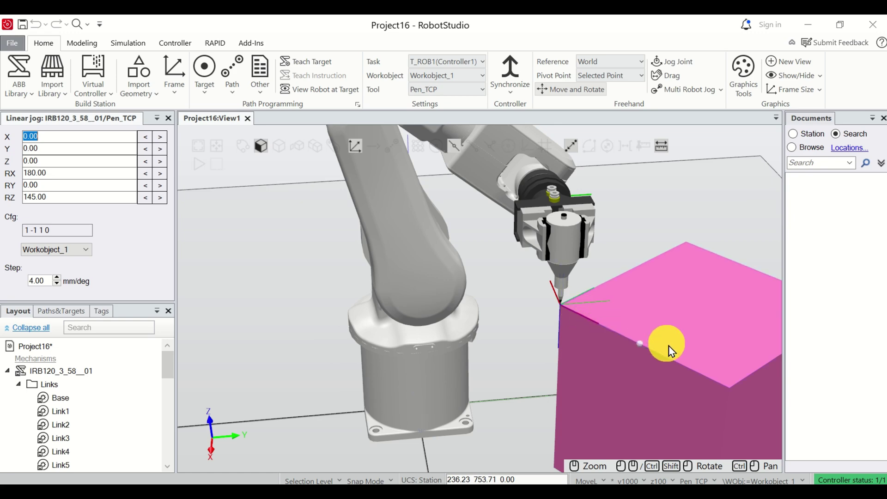
scroll(714, 383, down, 3)
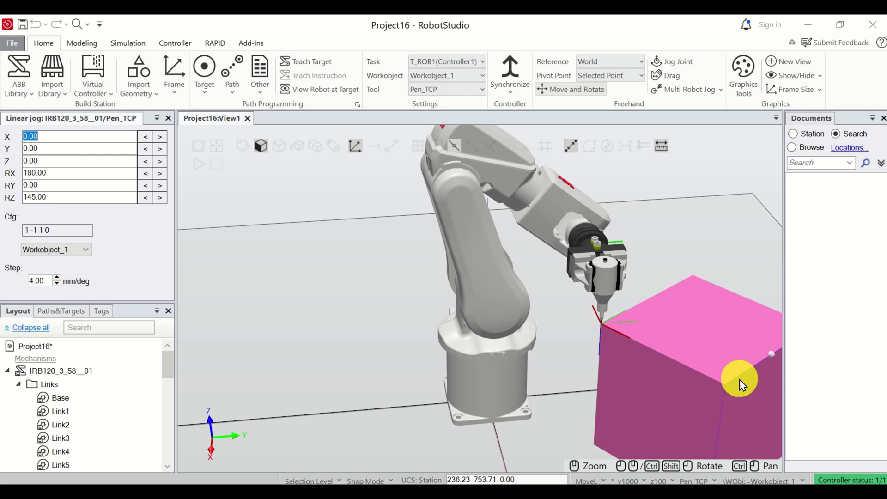
scroll(712, 375, up, 3)
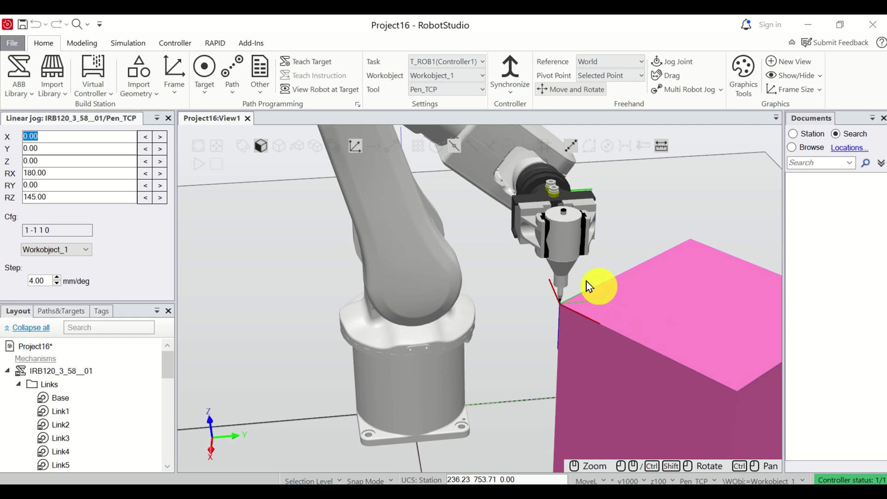
click(160, 161)
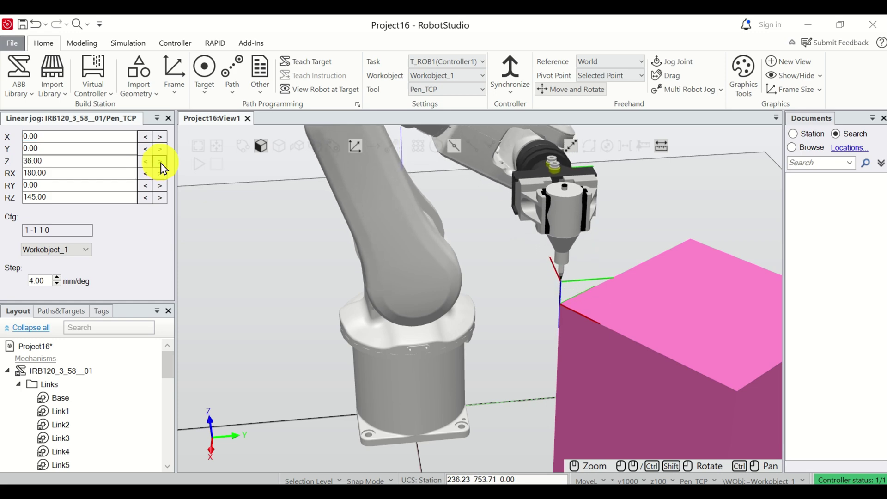
drag(161, 164, 161, 164)
scroll(563, 266, up, 3)
click(562, 277)
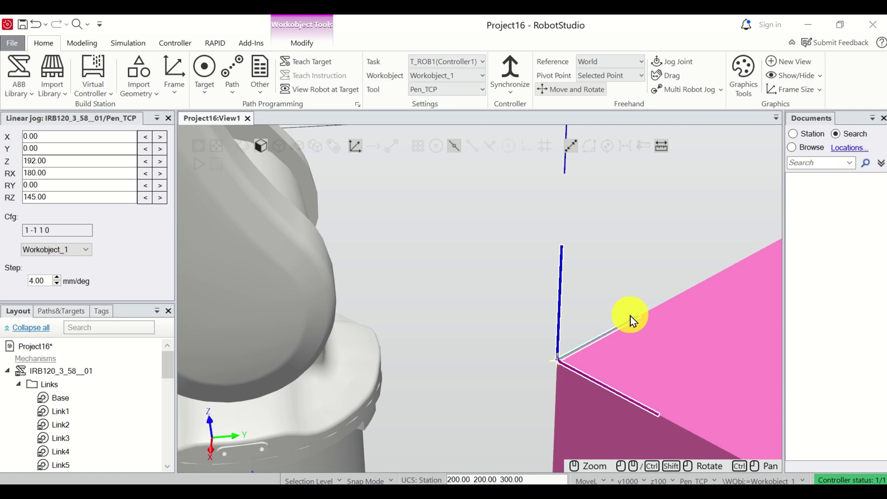
scroll(631, 320, down, 6)
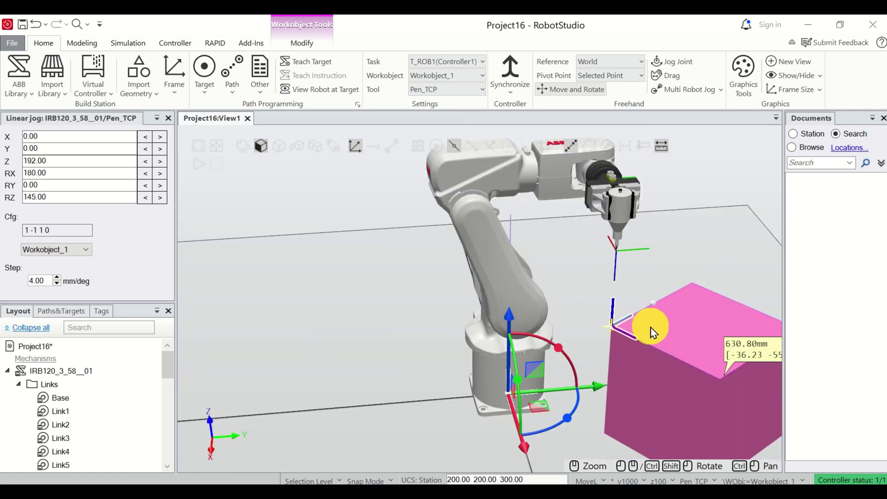
scroll(652, 331, up, 1)
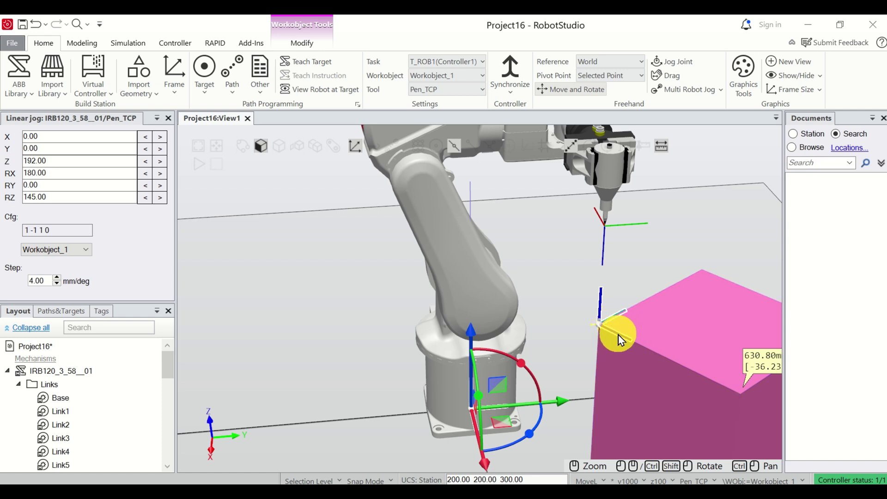
scroll(626, 322, up, 1)
scroll(625, 321, up, 1)
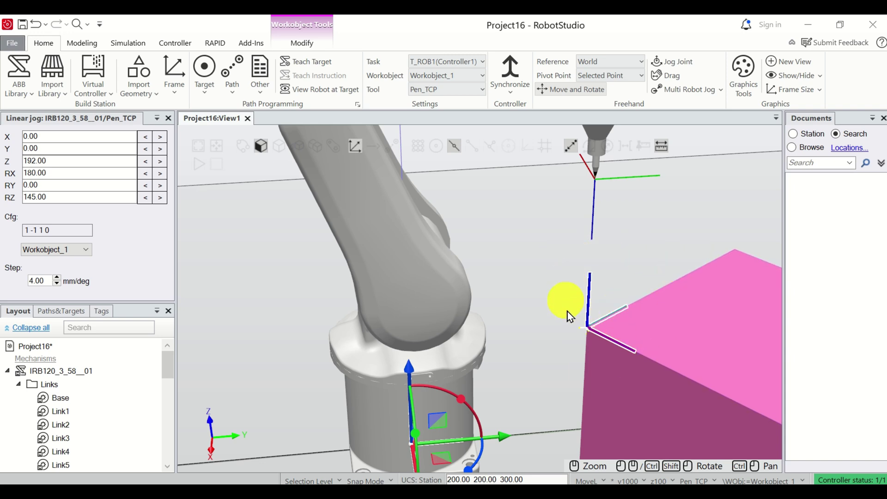
click(594, 329)
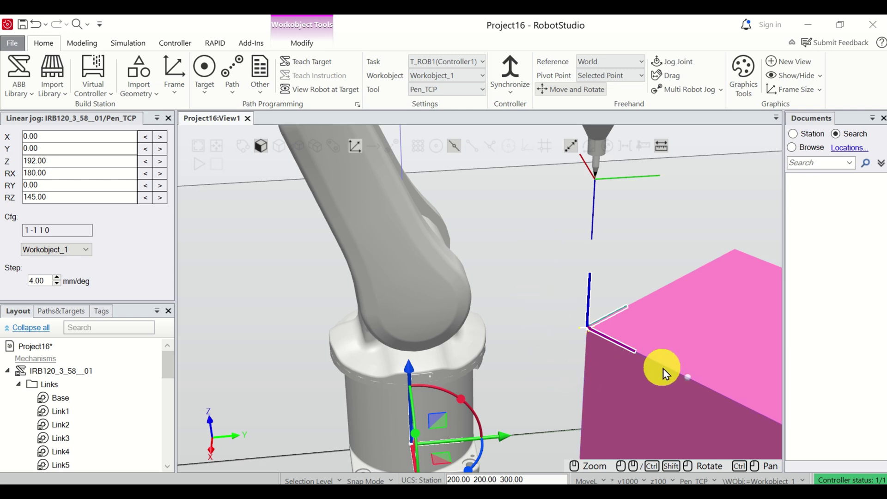
scroll(656, 368, up, 3)
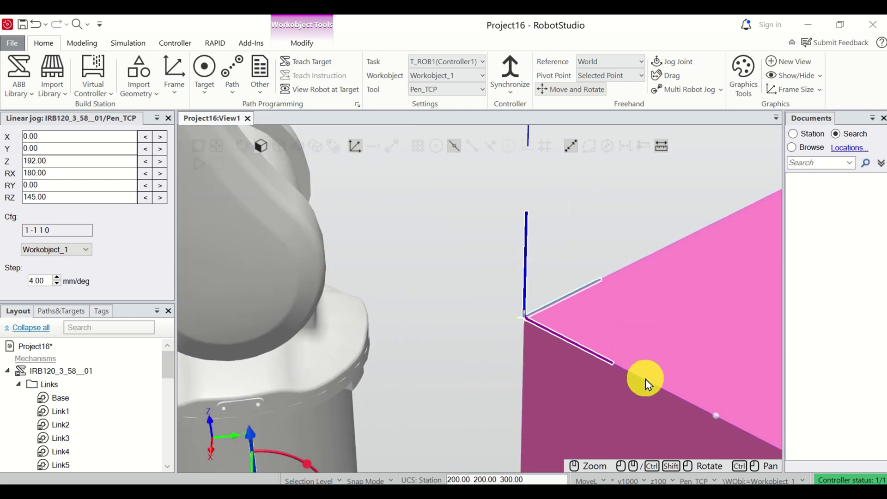
scroll(647, 379, down, 5)
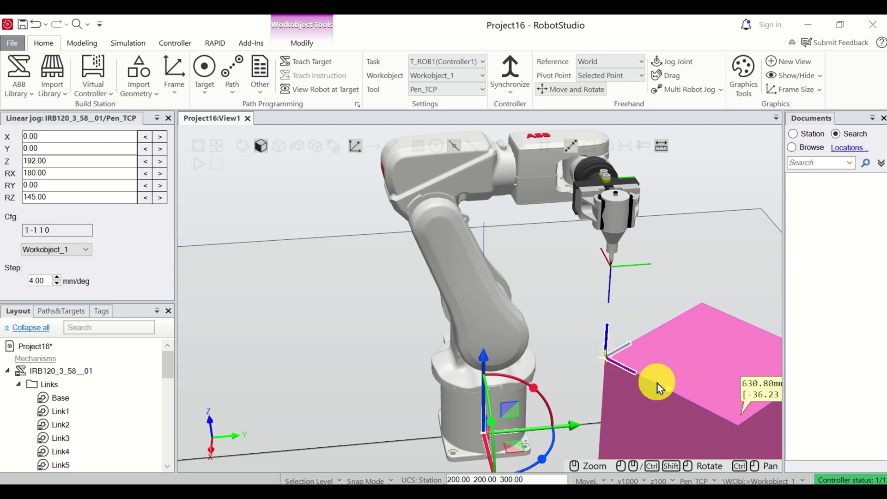
scroll(652, 360, up, 5)
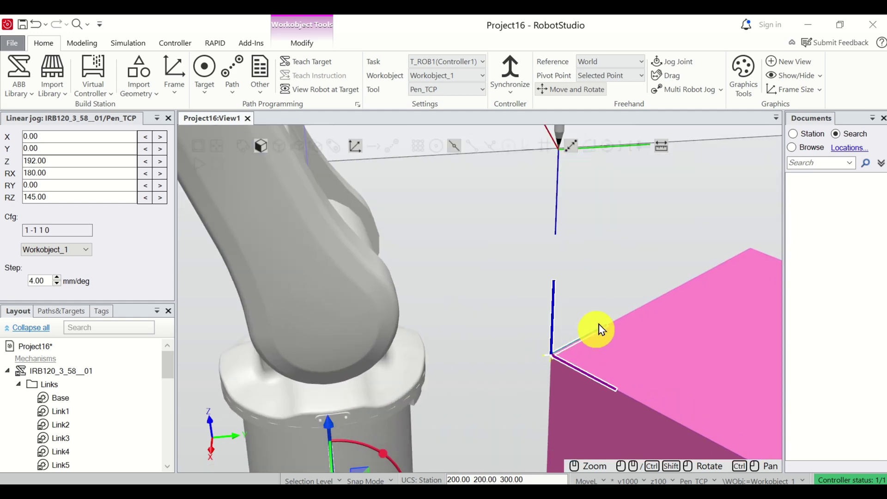
Step: Set the Linear Jog Z value from 192.00 to 0, lowering the pen tip onto the cube corner
scroll(581, 363, down, 3)
click(75, 165)
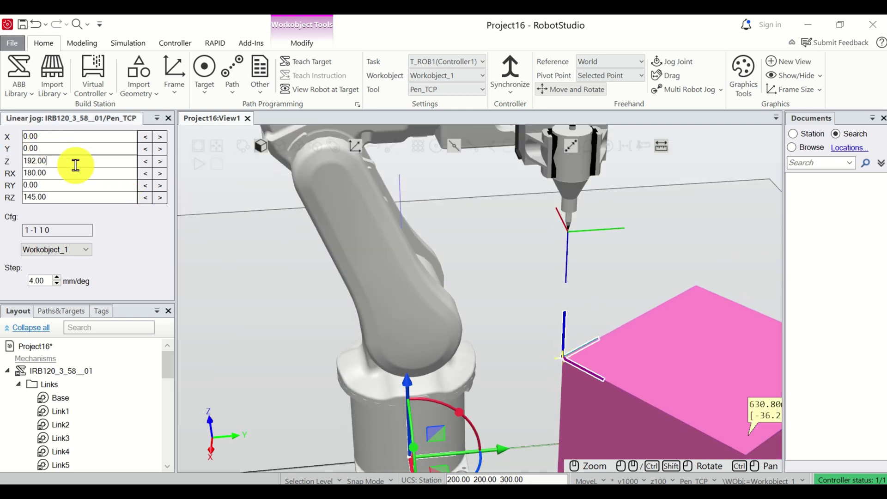
double_click(75, 165)
text(0)
key(Return)
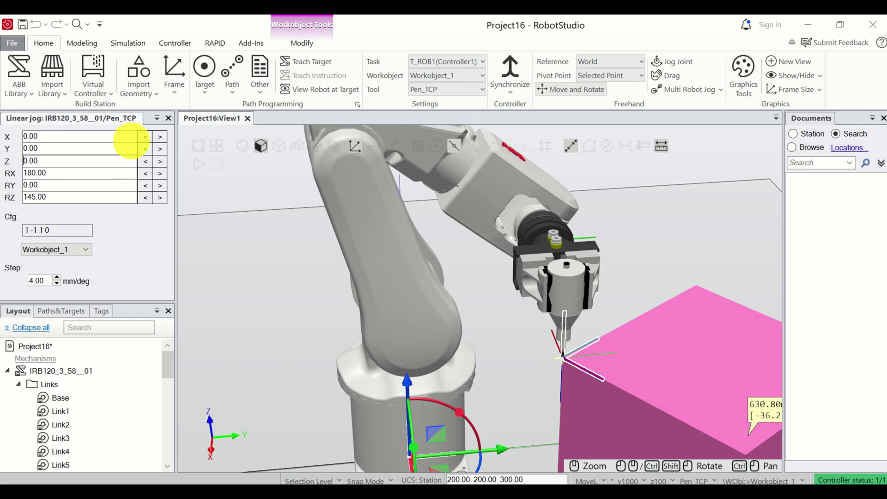
scroll(560, 350, up, 2)
scroll(560, 350, down, 4)
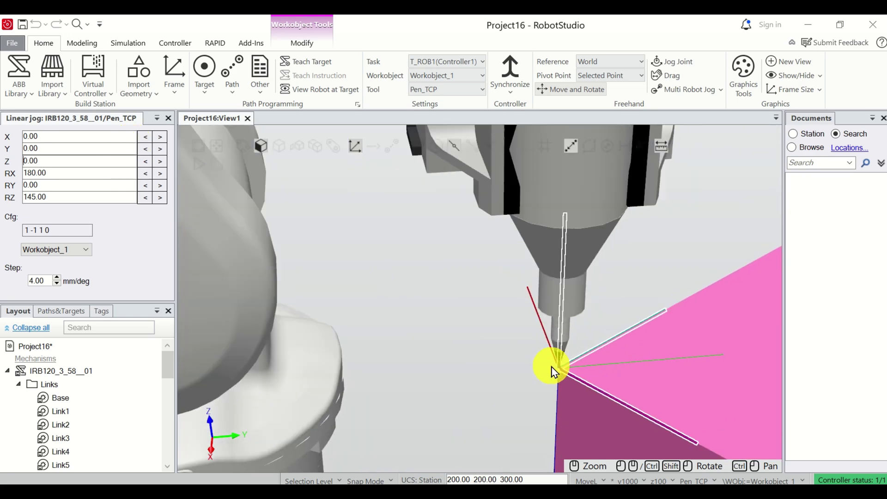
scroll(573, 373, up, 2)
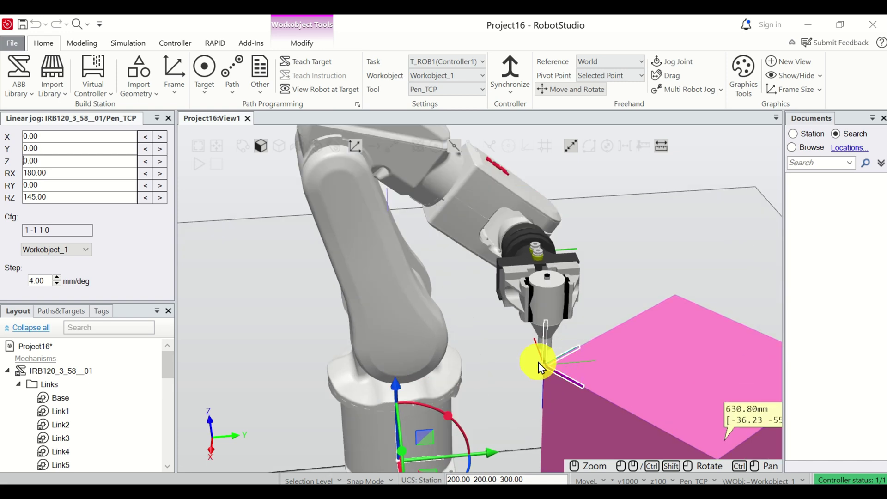
Step: Jog the pen along the X edge to 128, reset X to 0, then jog along Y
click(161, 137)
click(160, 137)
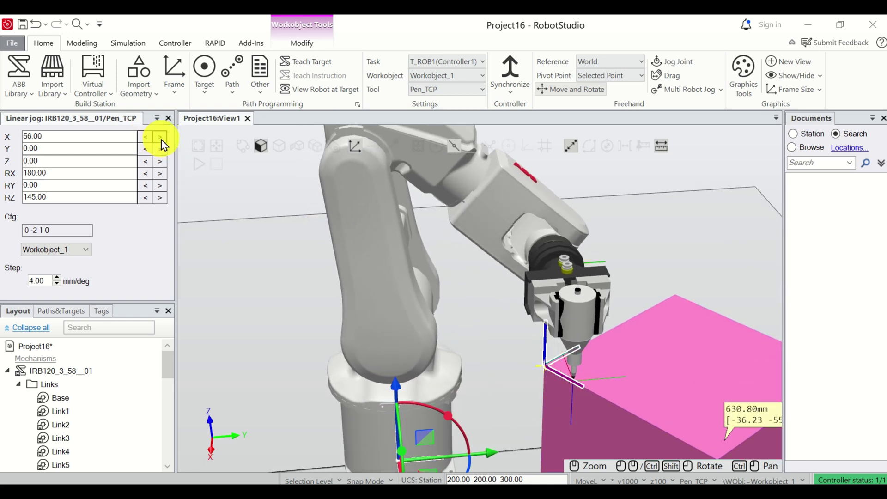
click(161, 138)
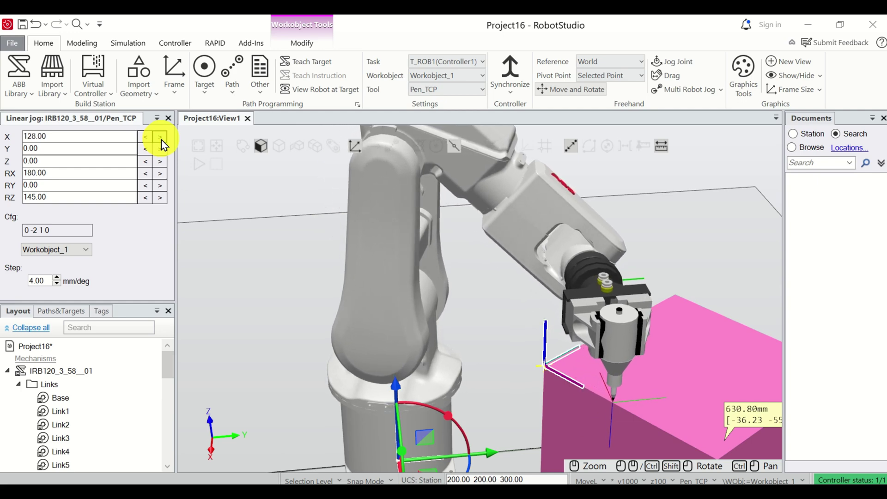
text(0)
key(Return)
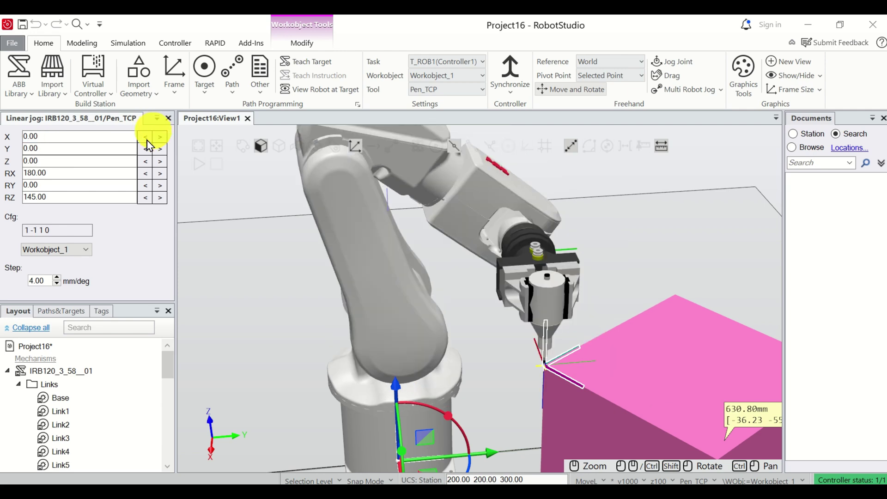
click(160, 149)
drag(160, 153, 160, 152)
Step: Jog the pen along Y to 136, then reset Y to 0 to return to the corner
click(112, 151)
double_click(127, 153)
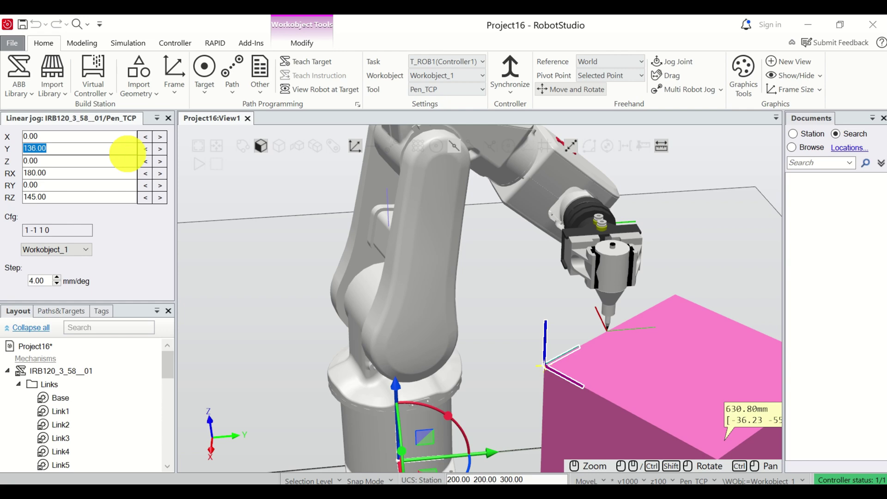
text(0)
key(Return)
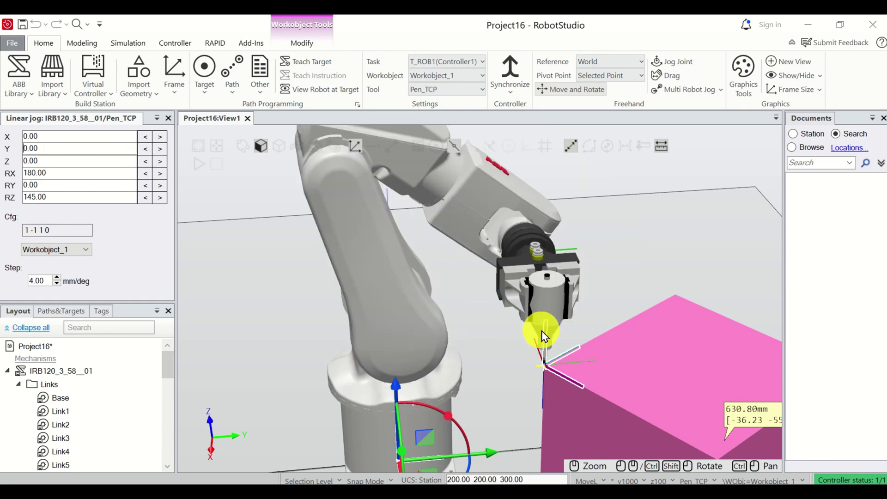
scroll(550, 351, up, 6)
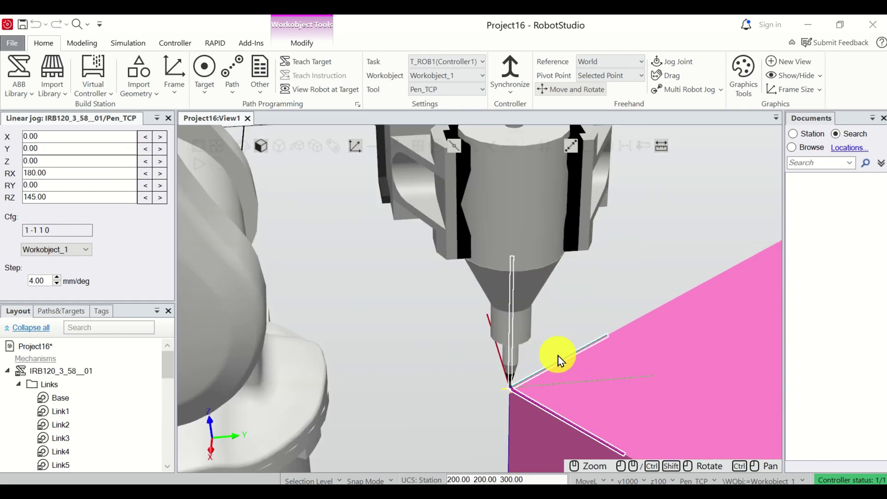
scroll(558, 356, down, 5)
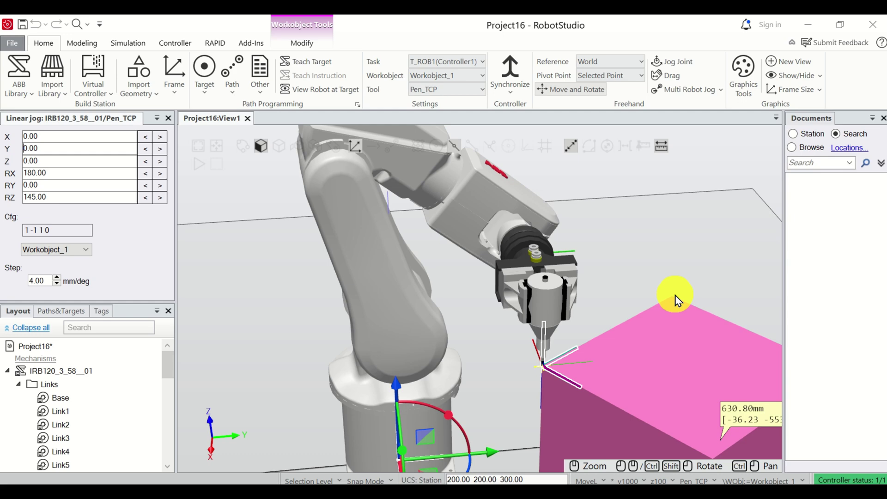
Step: Set the Linear Jog Y to 159 and X to 130, placing the pen on the cube top
double_click(72, 157)
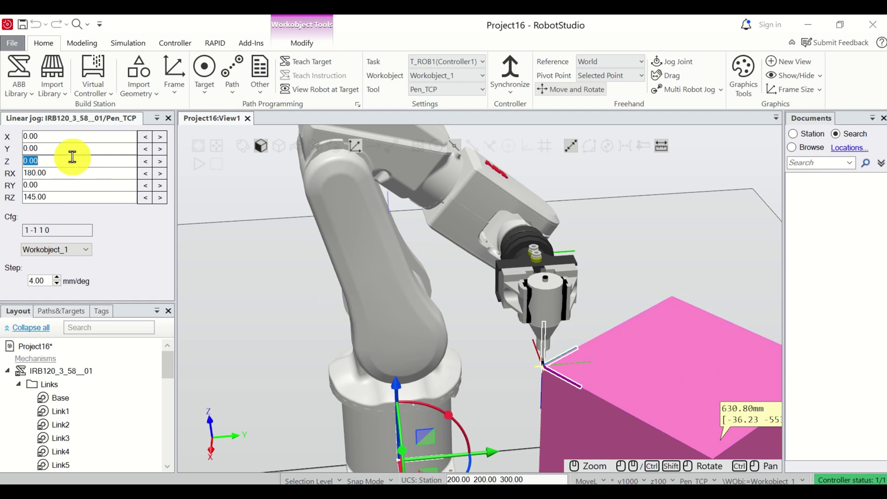
double_click(75, 147)
text(159)
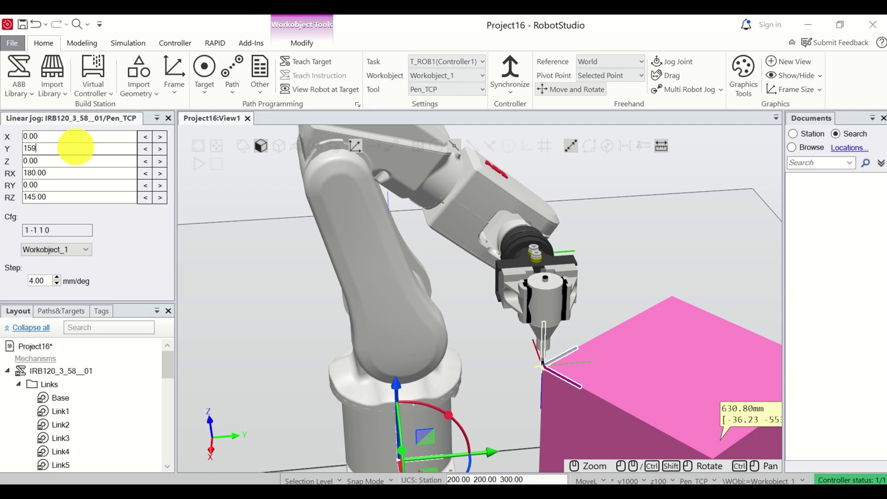
key(Return)
double_click(71, 135)
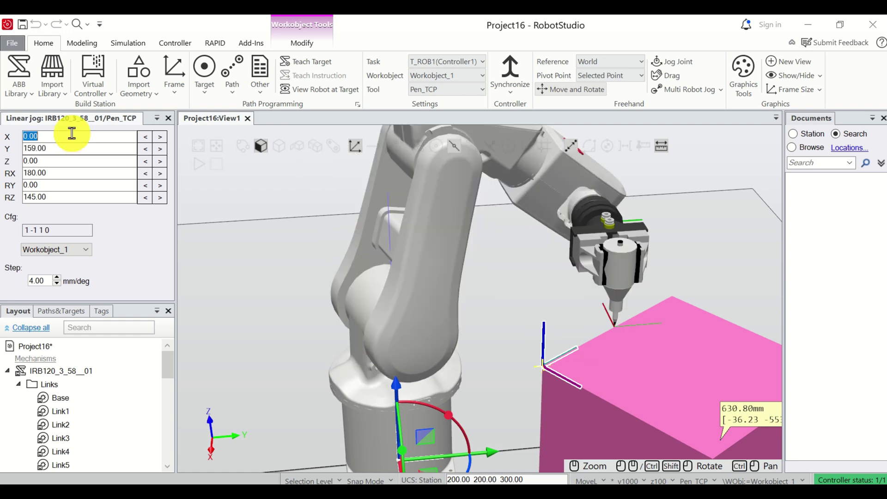
text(130)
key(Return)
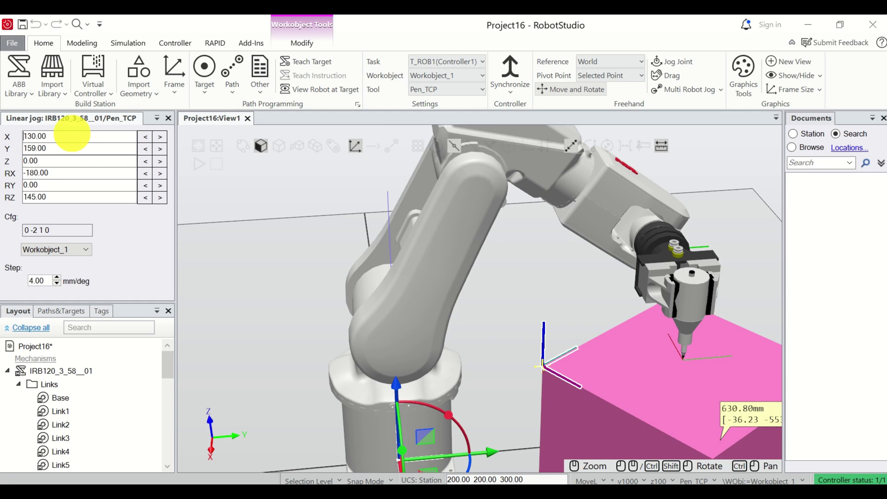
scroll(701, 327, down, 3)
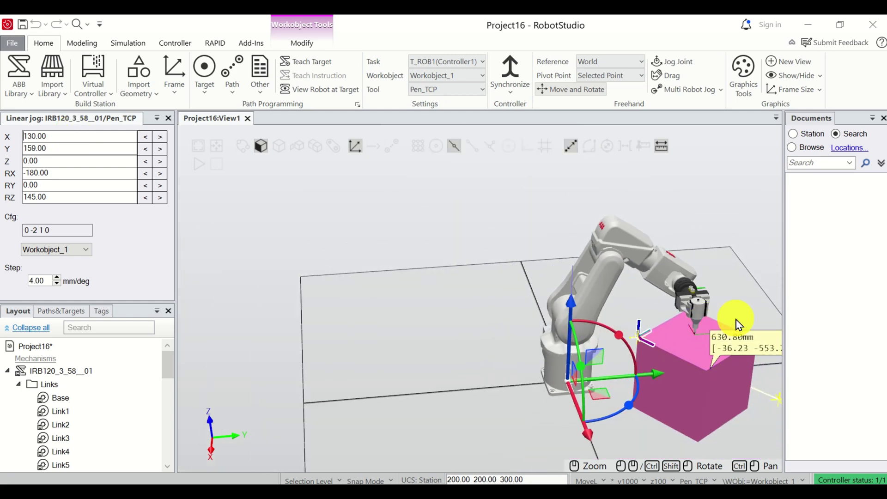
scroll(736, 320, up, 4)
scroll(736, 320, down, 1)
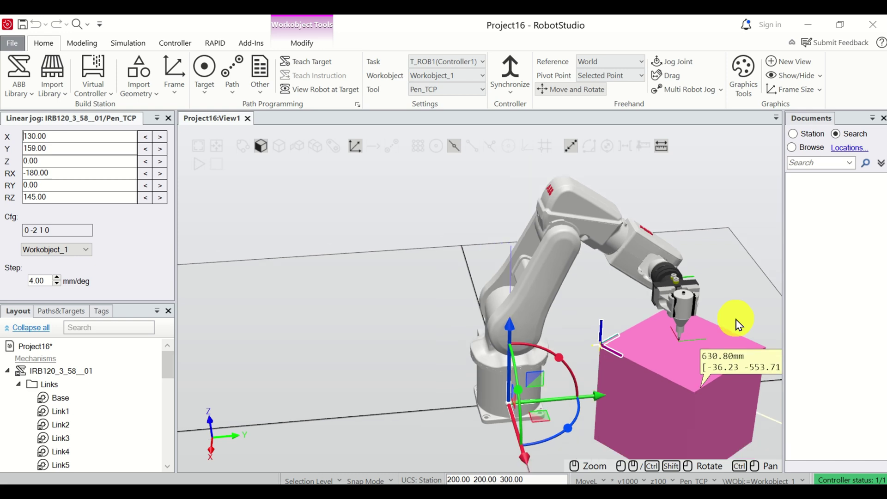